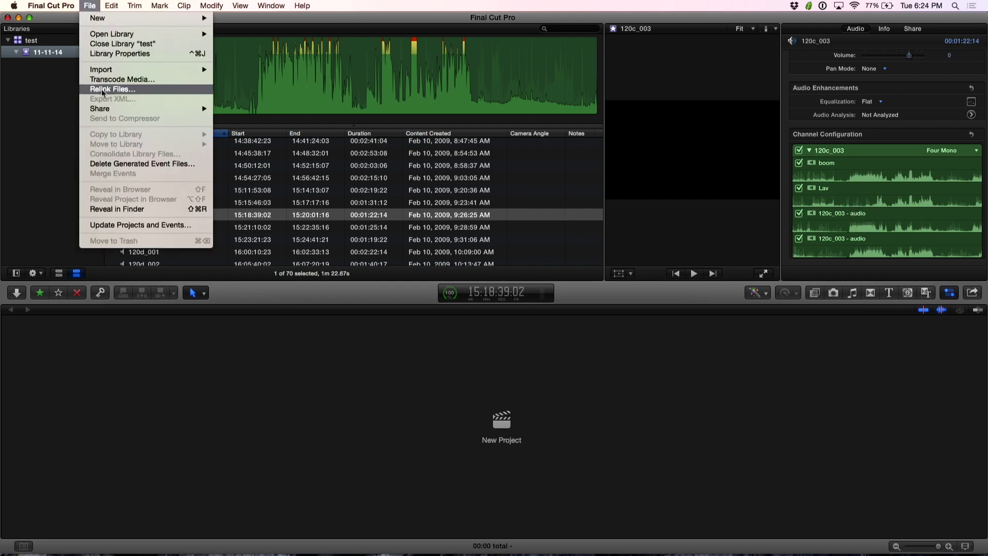
# Export the 11-11-14 event as 11-11-14.fcpxml into the Test folder
pyautogui.click(29, 54)
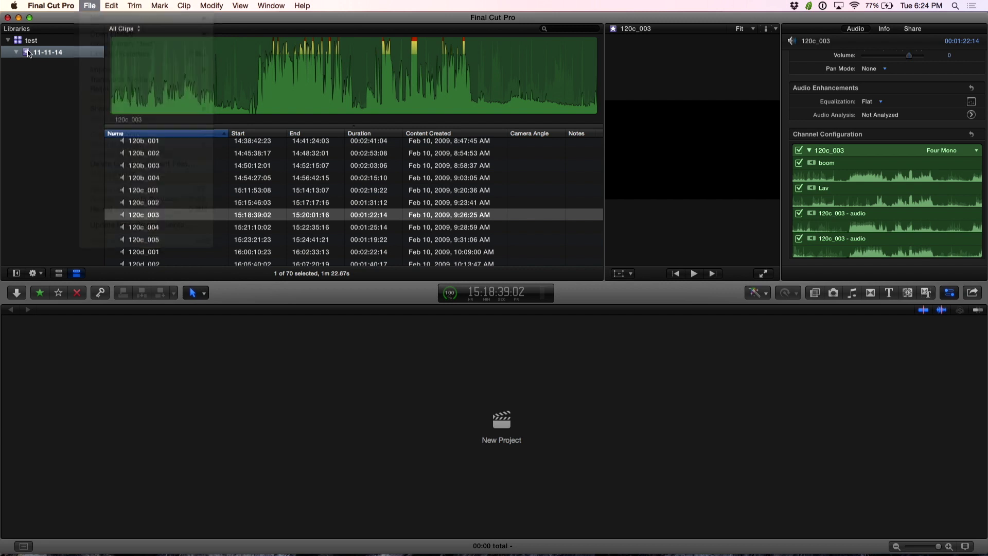
pyautogui.click(90, 6)
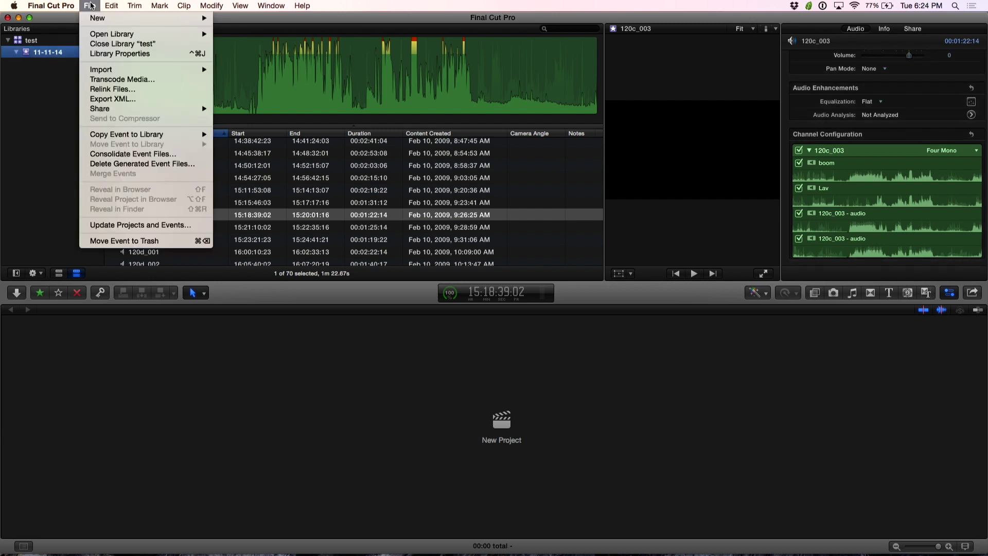
pyautogui.click(109, 98)
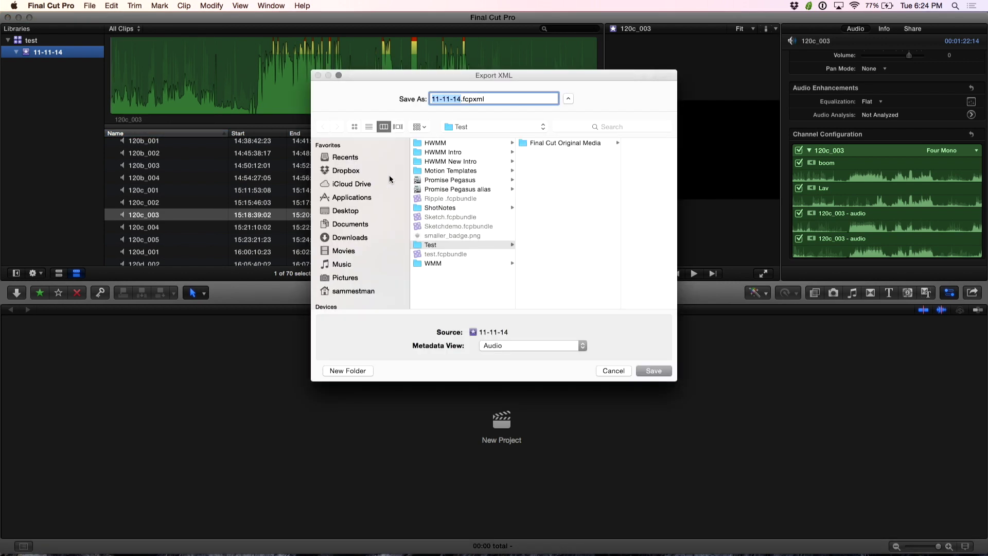
pyautogui.click(430, 245)
pyautogui.click(653, 371)
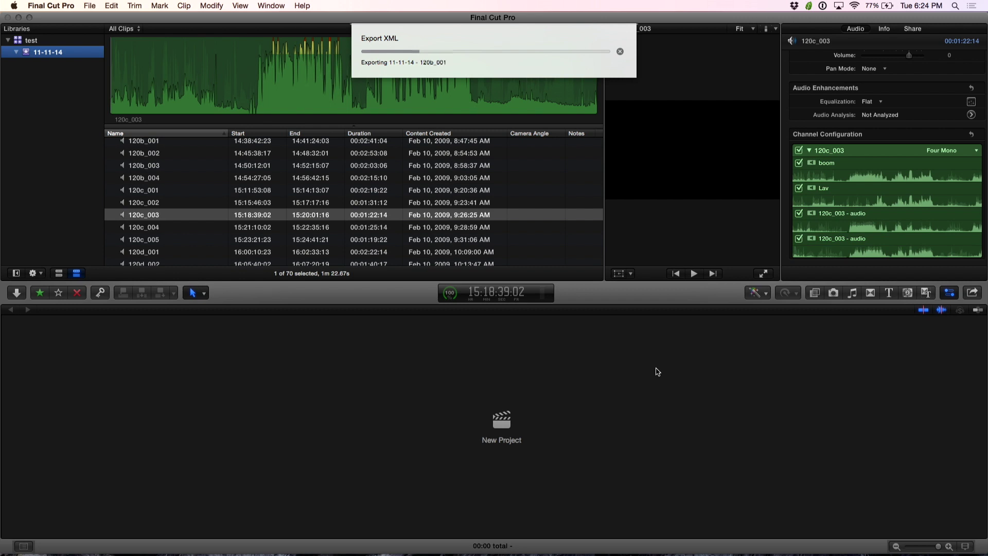
# Launch Sync-N-Link X and load the 11-11-14.fcpxml export
pyautogui.press('super+space')
pyautogui.write('sync')
pyautogui.press('Return')
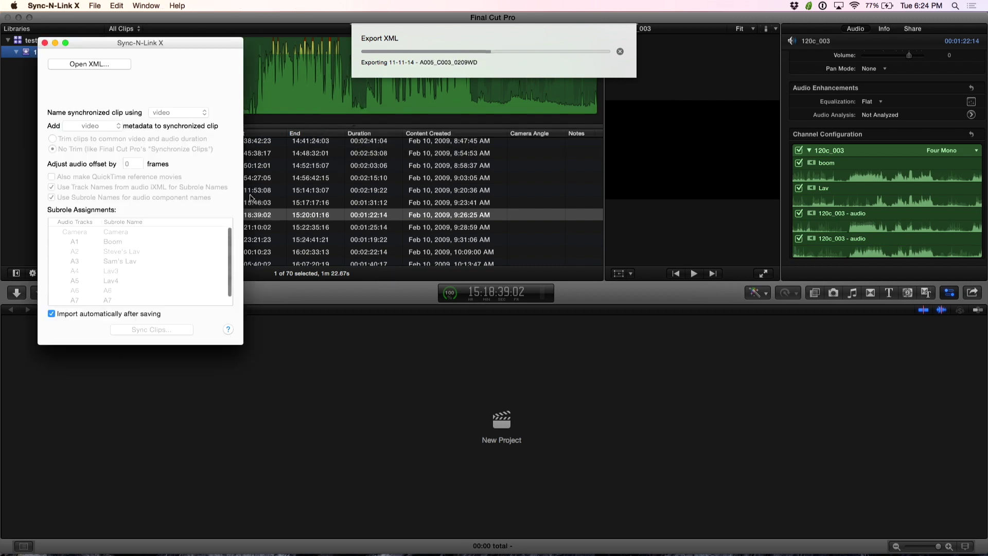
pyautogui.click(99, 67)
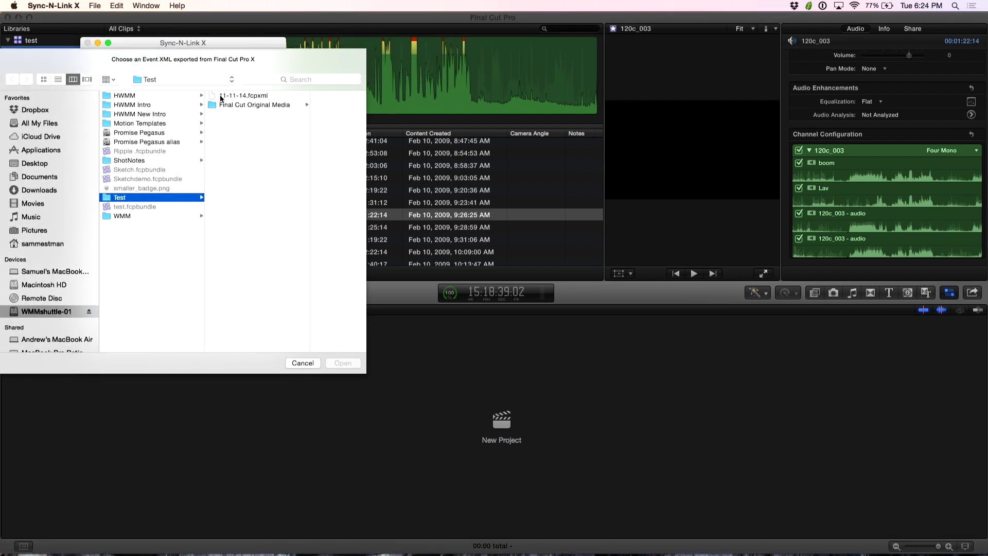
pyautogui.click(221, 97)
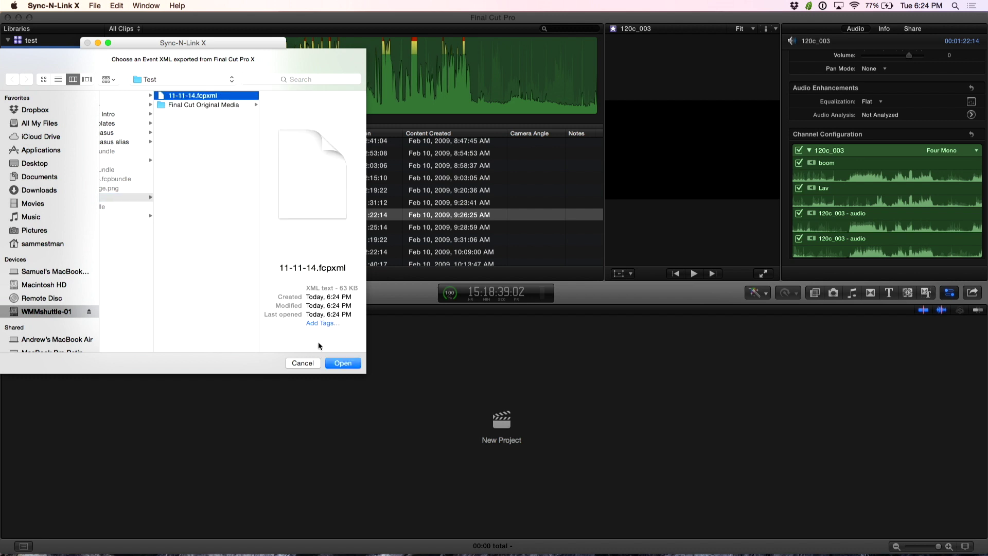
pyautogui.click(340, 364)
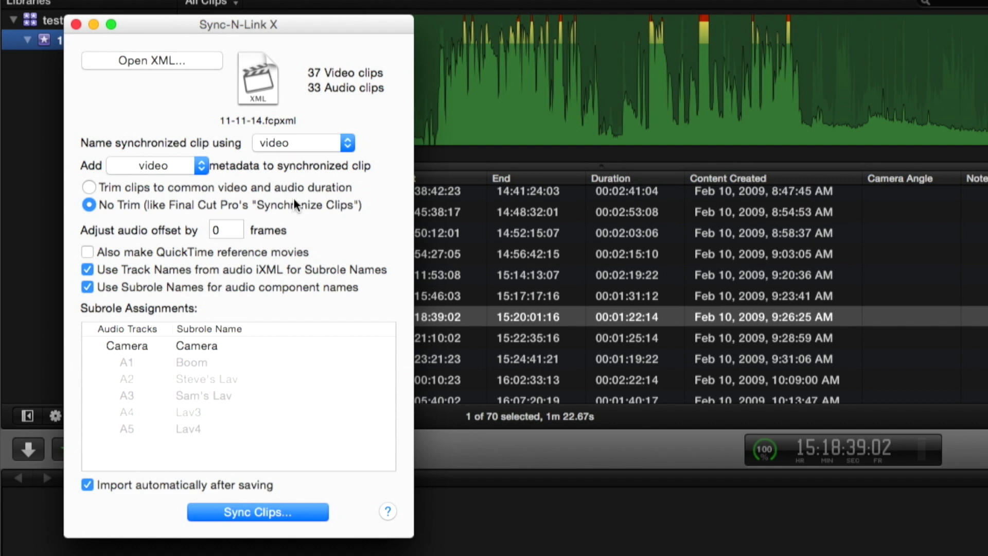
# Sync the 37 video and 33 audio clips and save as '11-11-14 - synced.fcpxml' for automatic import
pyautogui.click(246, 509)
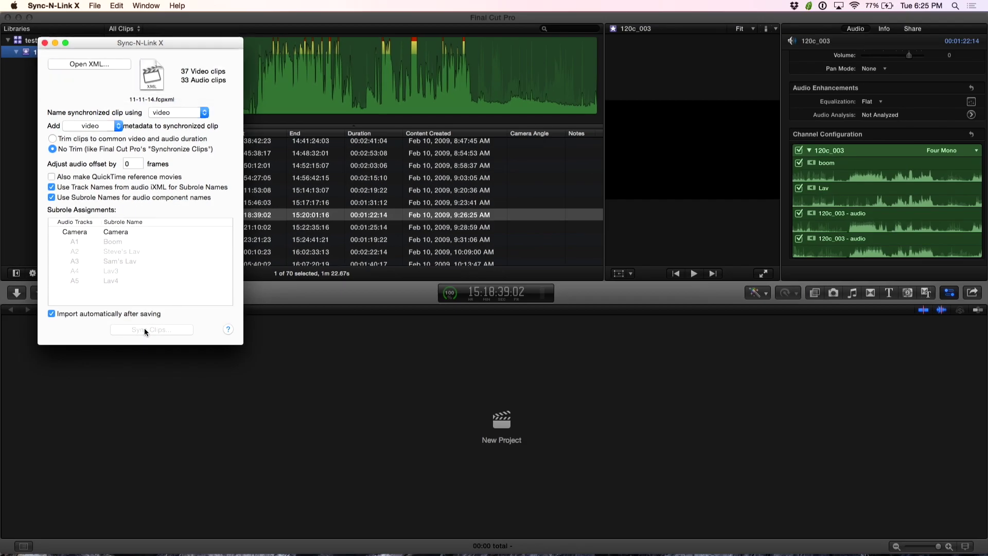
pyautogui.click(201, 108)
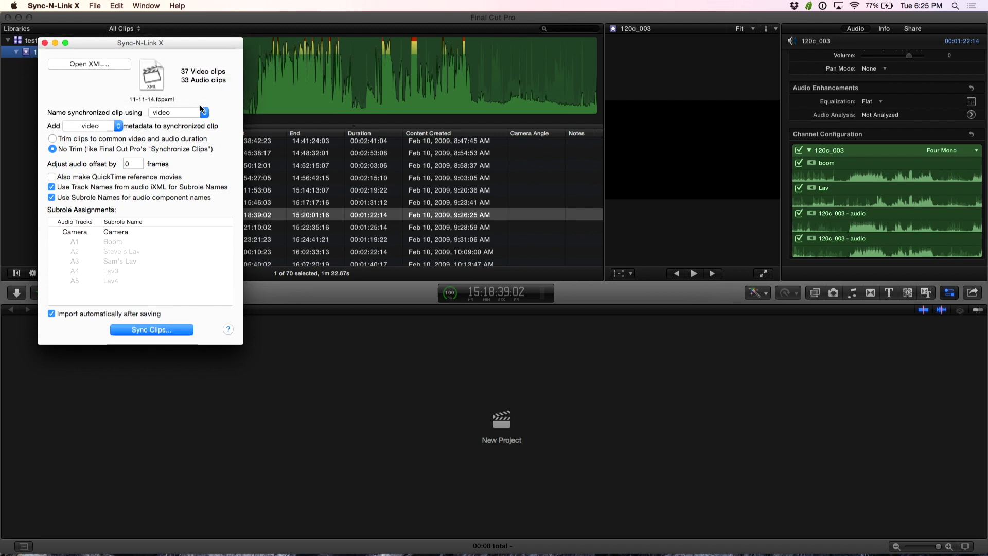
pyautogui.click(219, 140)
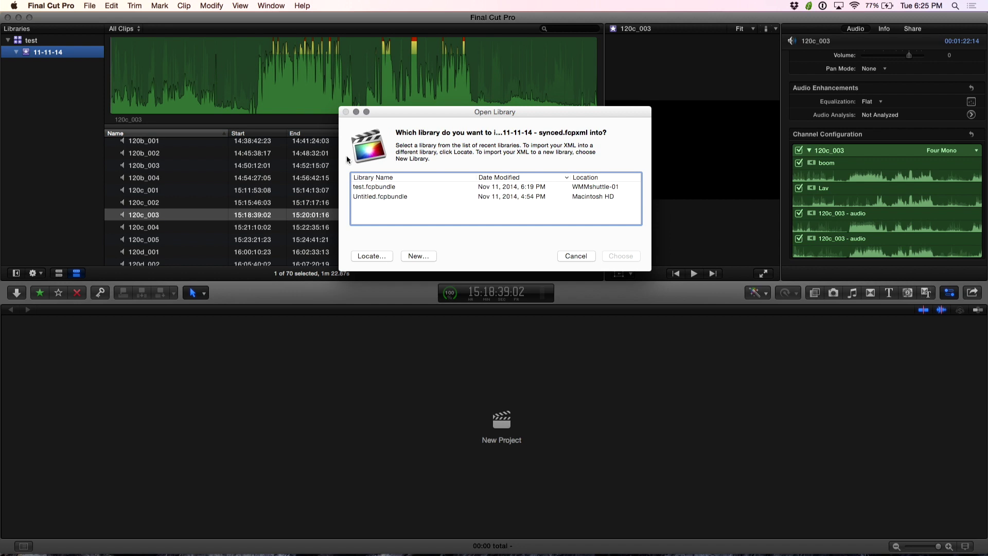
# Import the synced XML into test.fcpbundle and show the event's Synced collection
pyautogui.doubleClick(374, 187)
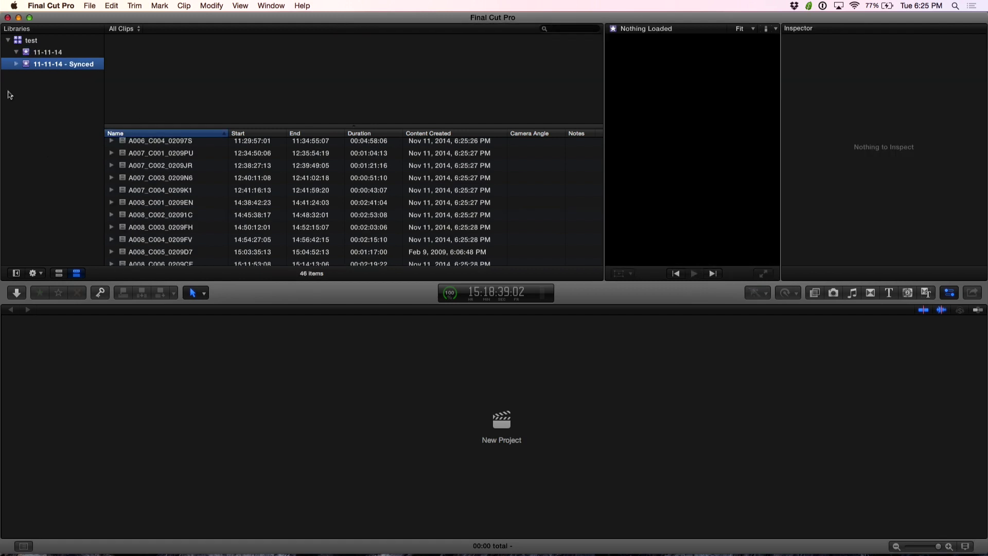
pyautogui.click(16, 65)
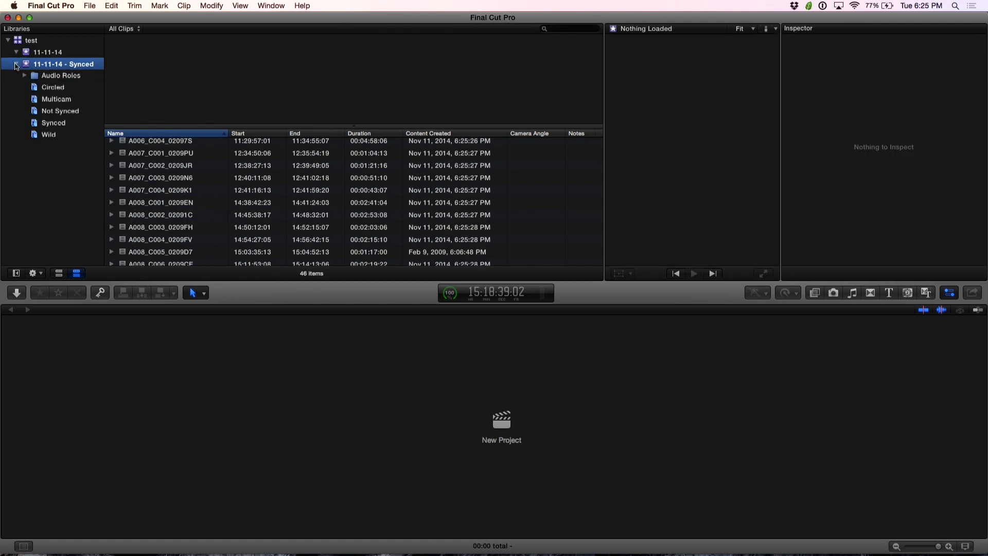
pyautogui.click(52, 124)
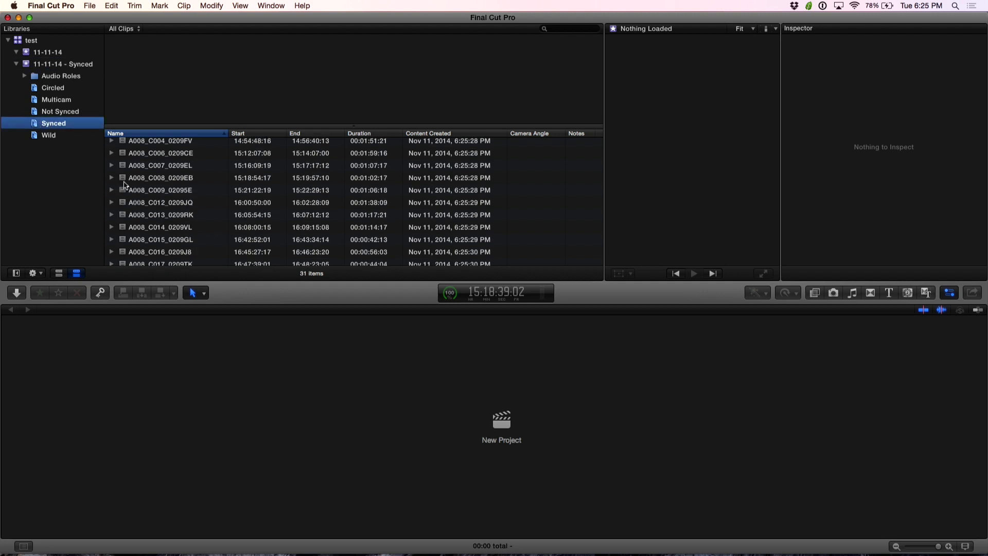
# Step through clips A008_C012_0209JQ to A008_C017_0209TK, reviewing their audio channels
pyautogui.click(131, 205)
pyautogui.click(834, 188)
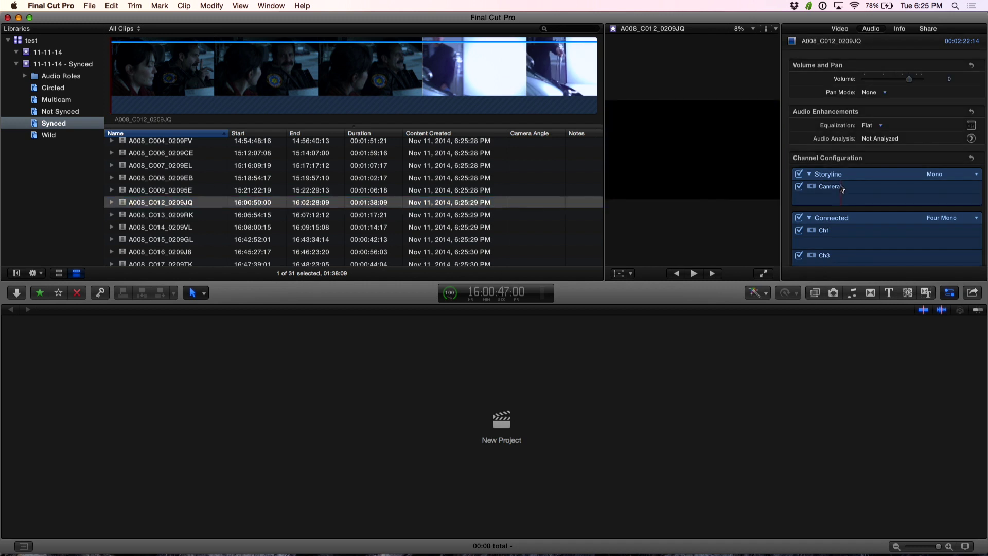
pyautogui.scroll(-5, 836, 201)
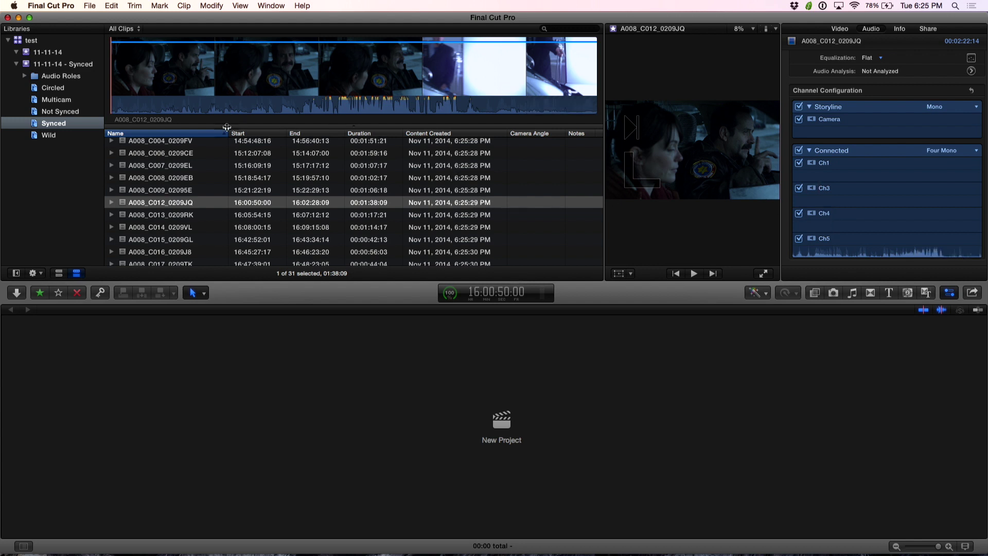
pyautogui.click(160, 229)
pyautogui.press('Down')
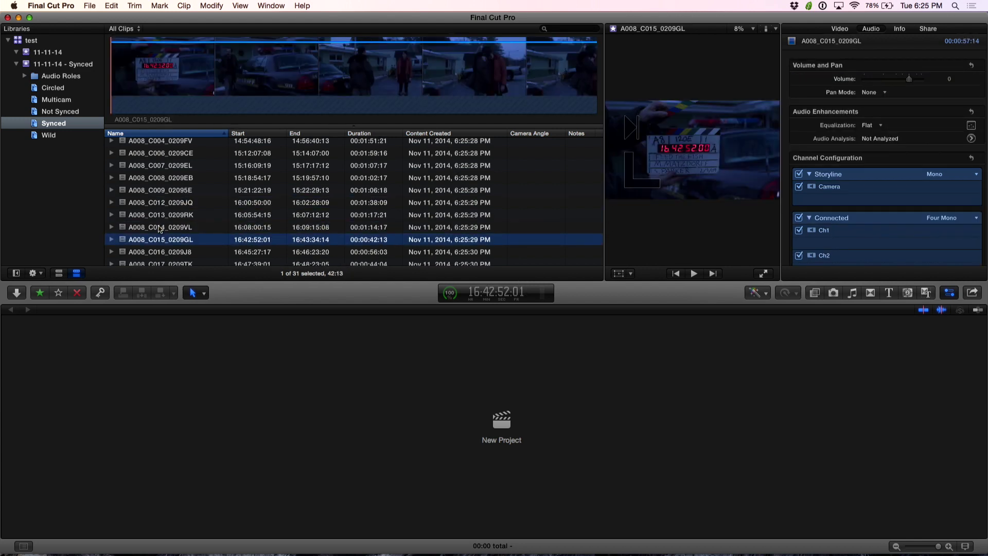
pyautogui.press('Down')
pyautogui.press('Down')
pyautogui.press('Down')
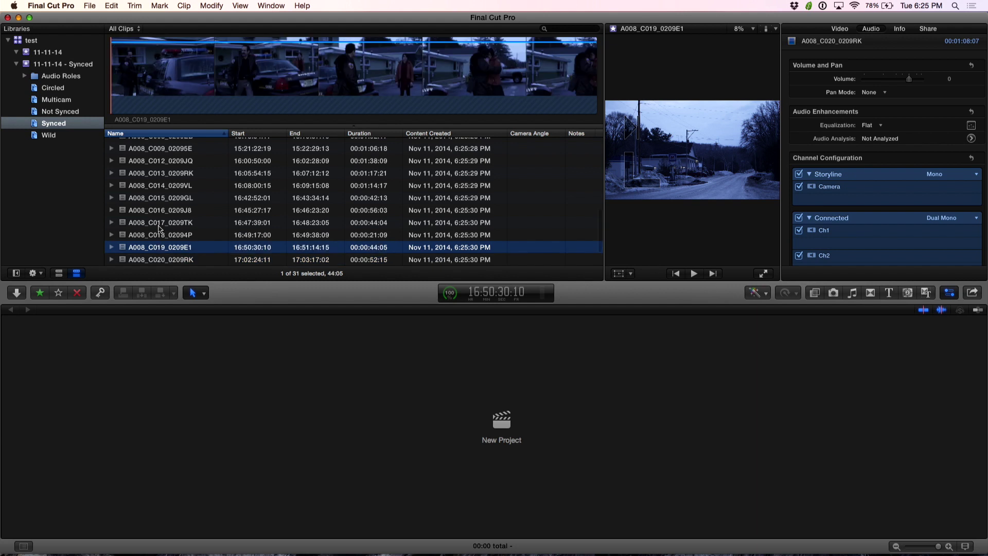
pyautogui.press('Up')
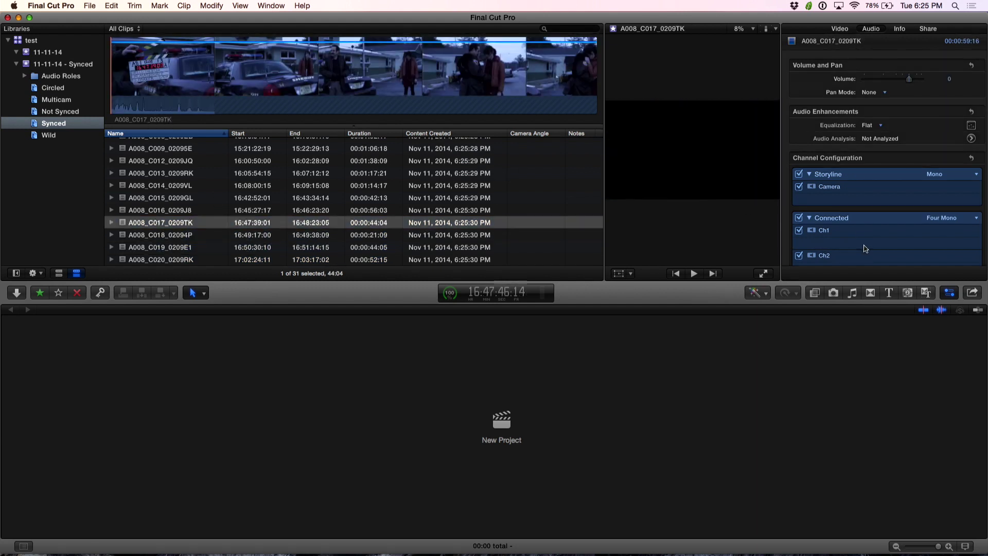
pyautogui.scroll(-3, 865, 247)
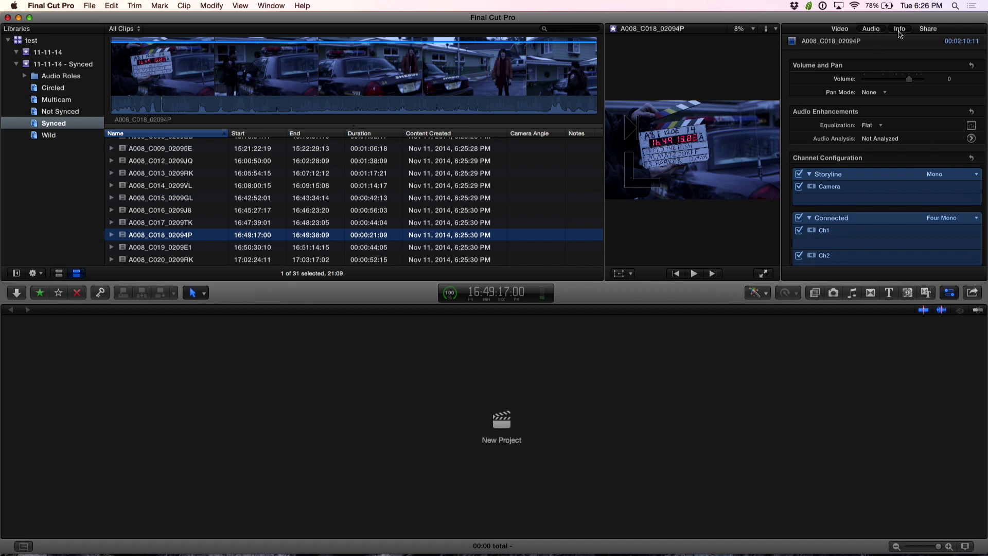
# Review clip A008_C018_02094P's roles (Video, Camera, Ch1–Ch5) in the Info inspector without changes
pyautogui.click(899, 33)
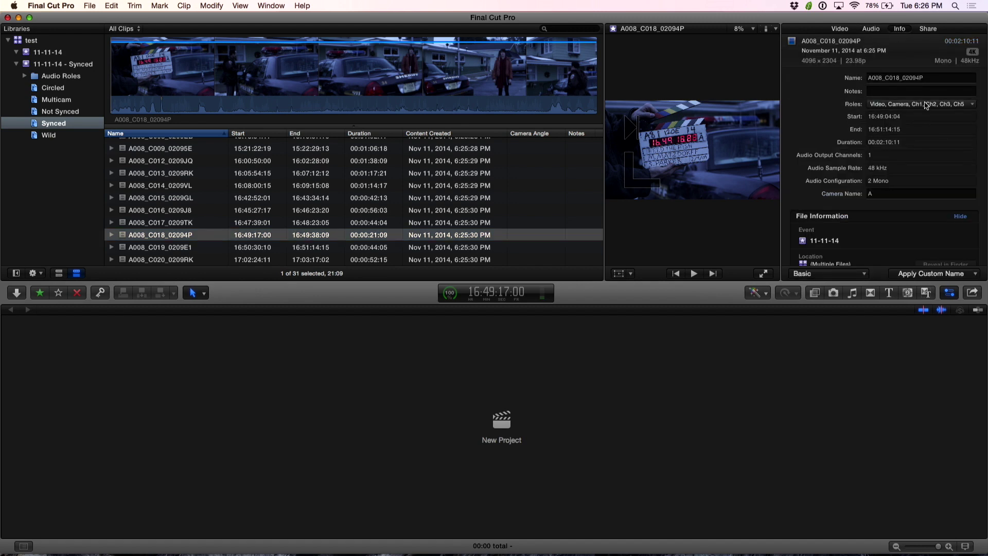
pyautogui.click(909, 105)
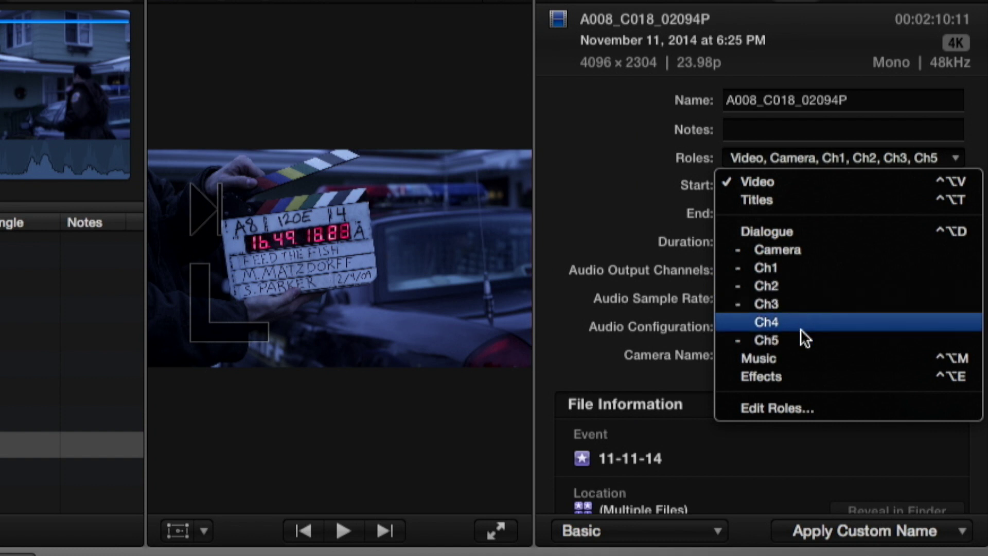
pyautogui.click(776, 434)
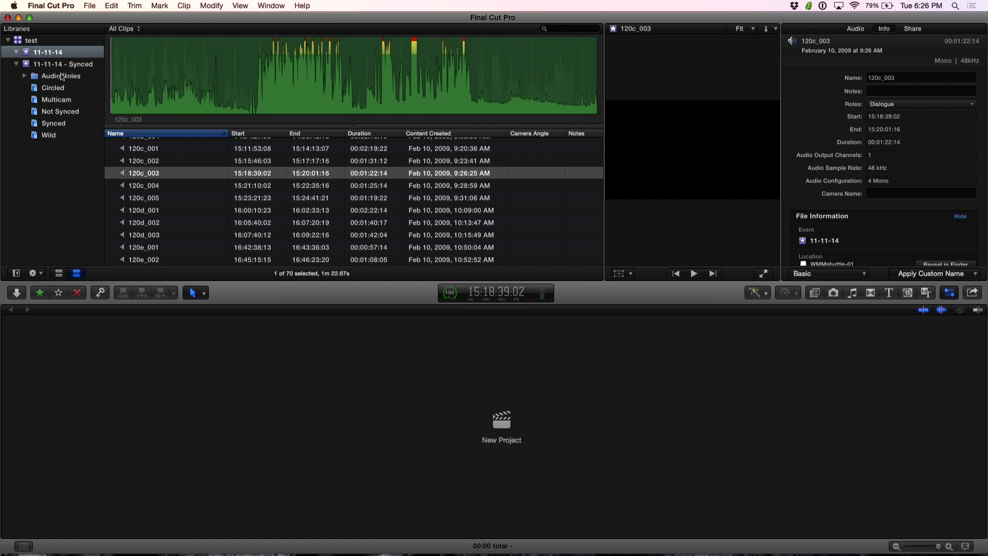
pyautogui.click(51, 124)
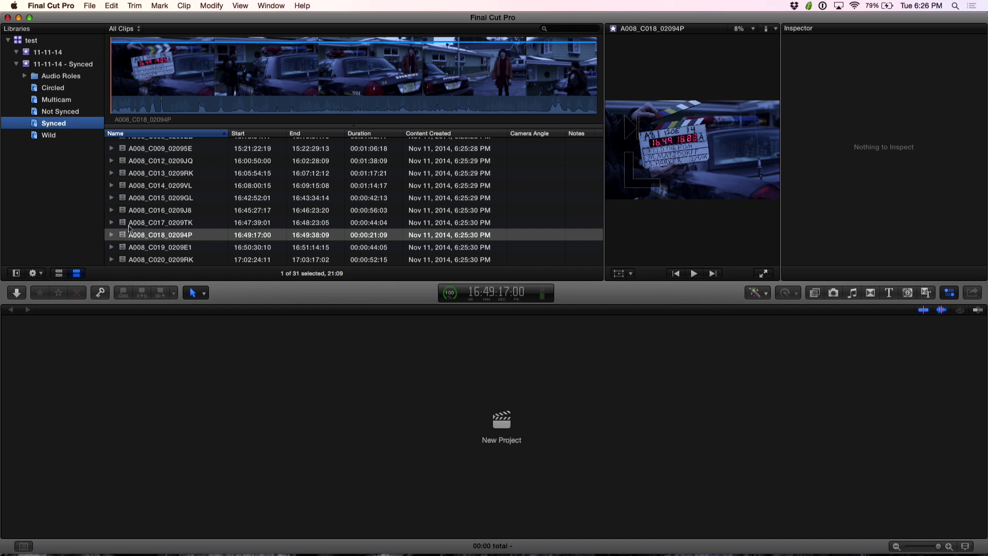
pyautogui.click(127, 233)
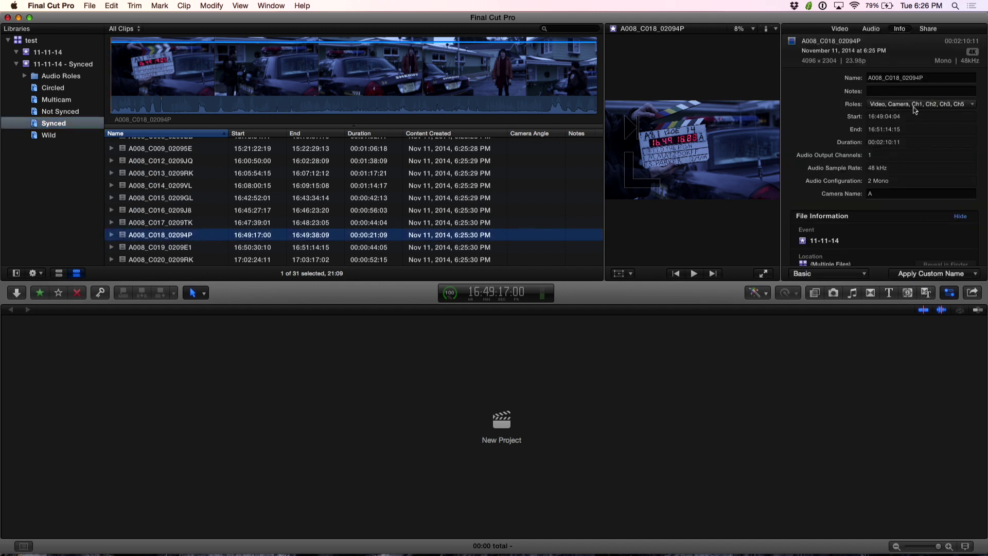
pyautogui.click(906, 105)
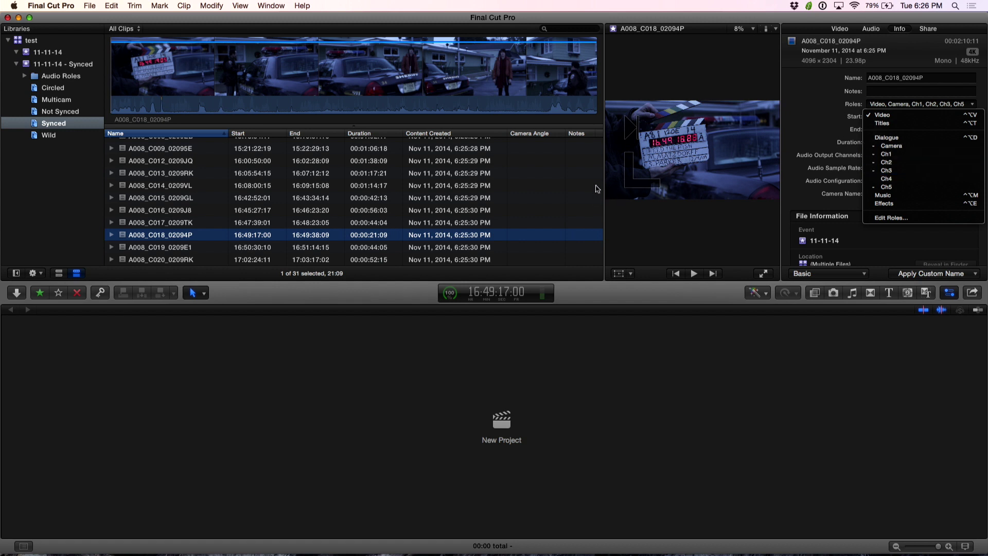
pyautogui.click(549, 194)
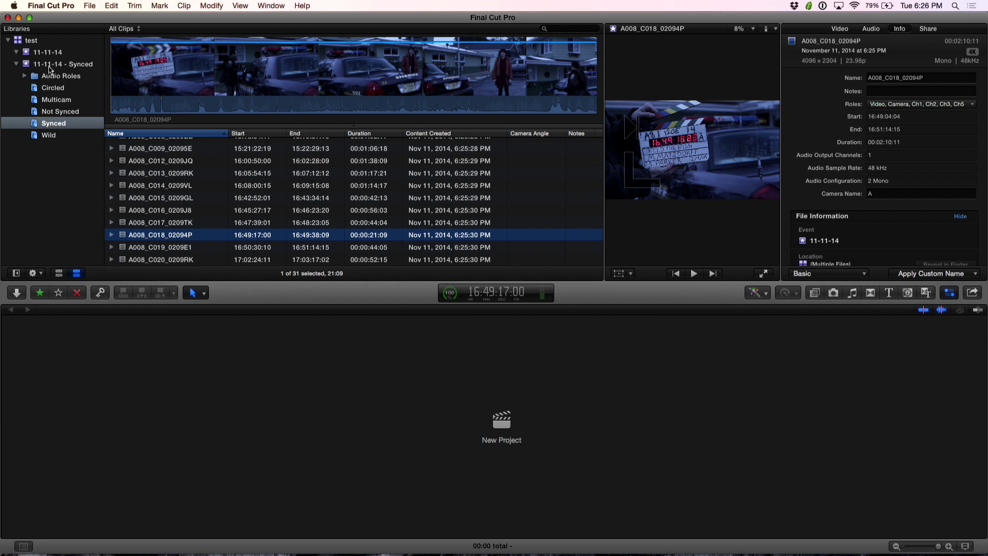
# Create a new project named 'test' in the 11-11-14 - Synced event
pyautogui.click(50, 67)
pyautogui.rightClick(51, 66)
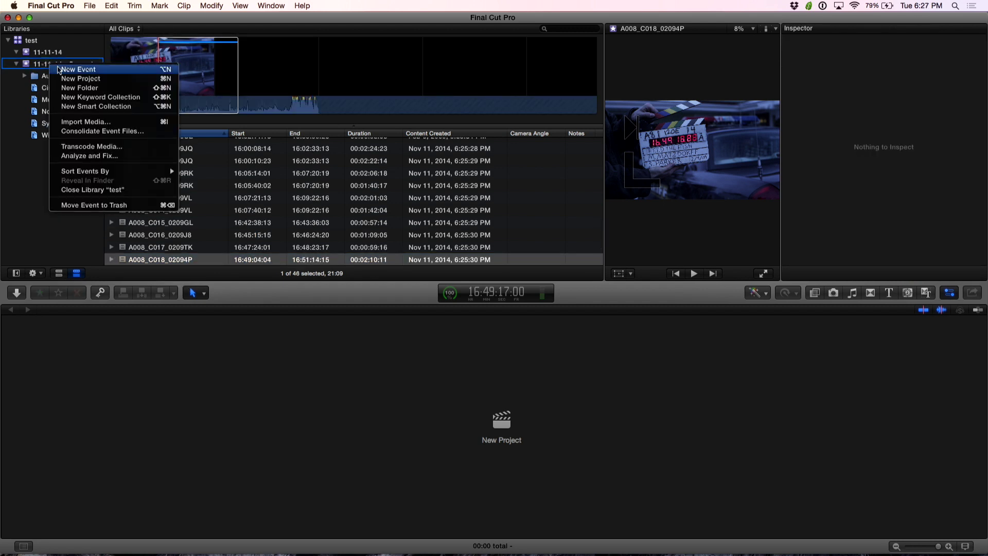
pyautogui.click(78, 78)
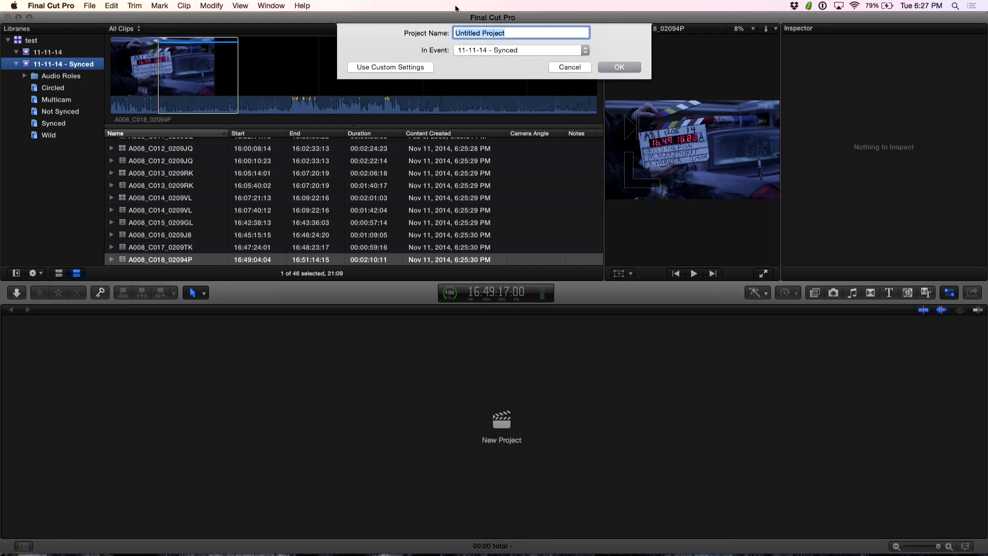
pyautogui.write('test')
pyautogui.press('Return')
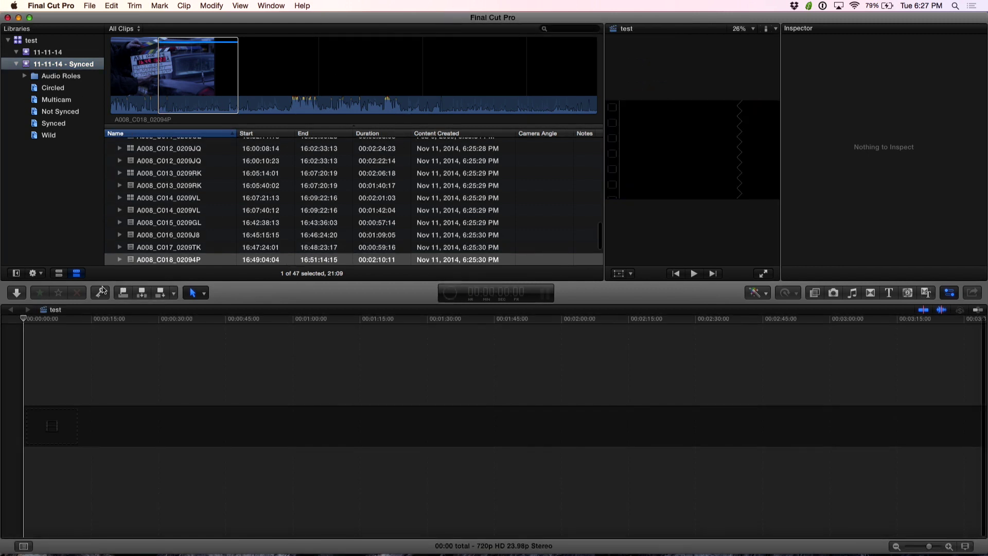
# Append A008_C018_02094P to the timeline and expand its audio components
pyautogui.press('e')
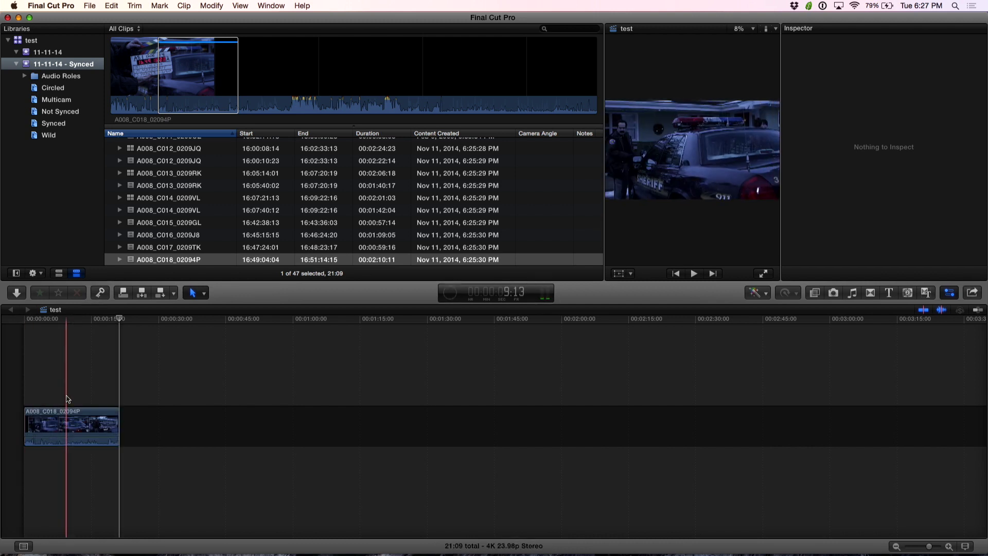
pyautogui.press('c')
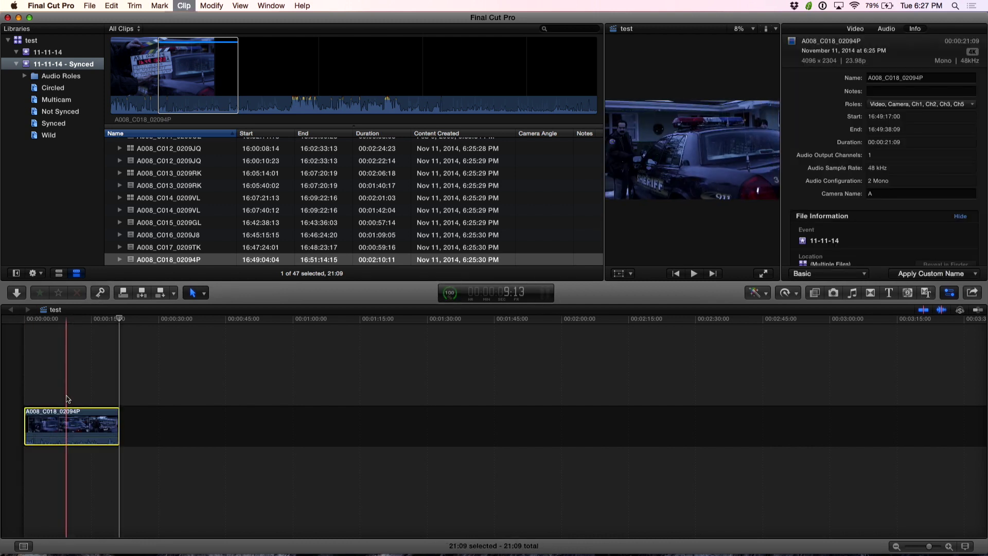
pyautogui.hotkey('ctrl', 'alt', 's')
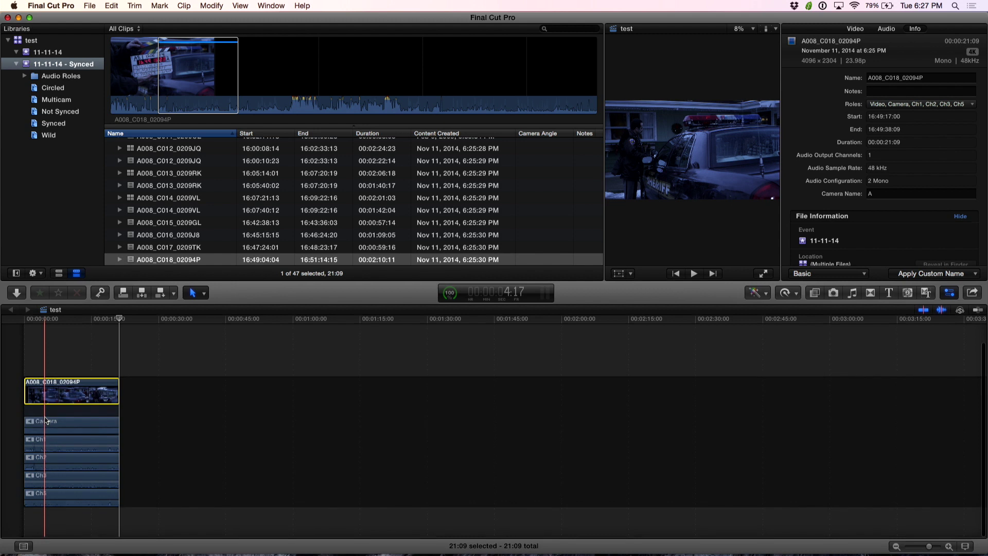
# In the Timeline Index Roles list, select the Ch1, Ch2, Ch3 and Ch5 audio lanes
pyautogui.click(24, 546)
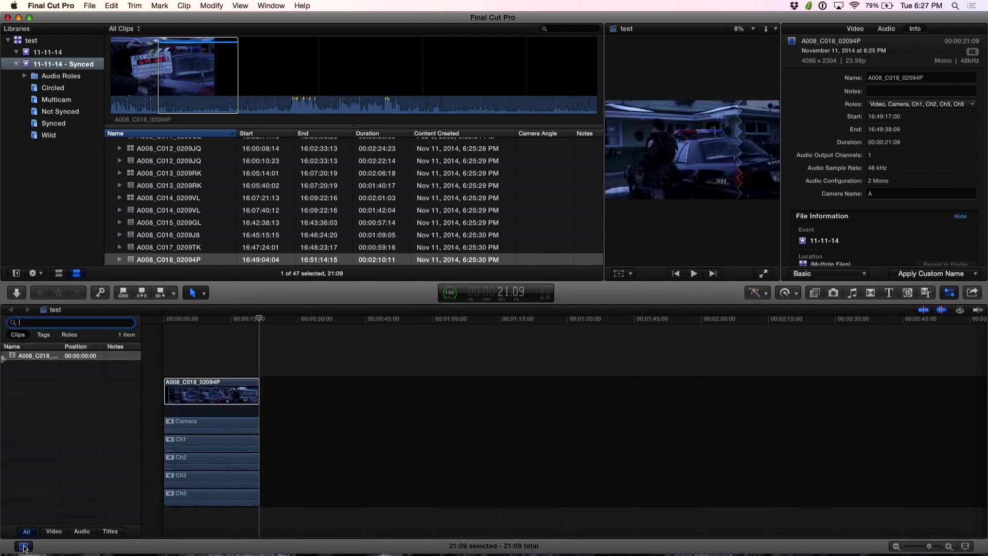
pyautogui.click(70, 334)
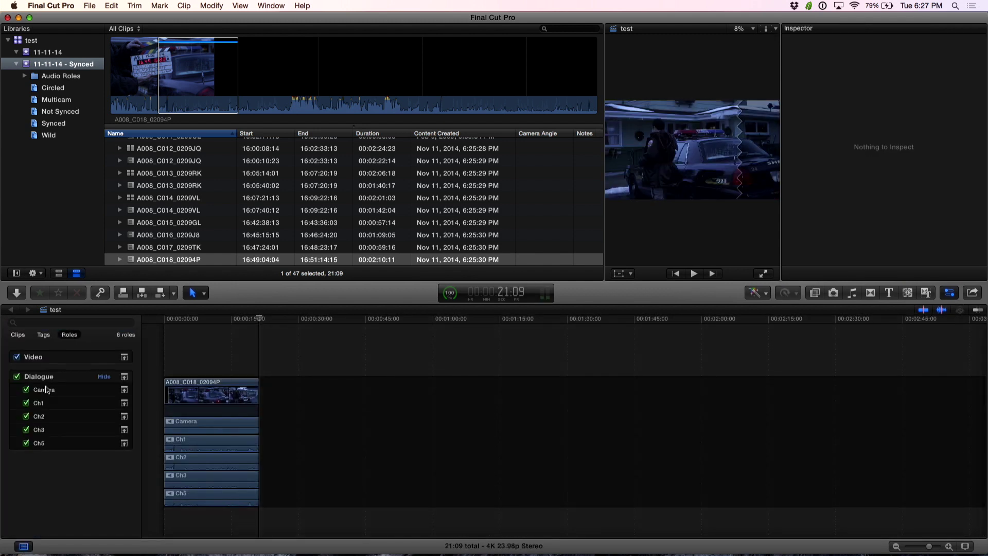
pyautogui.click(44, 404)
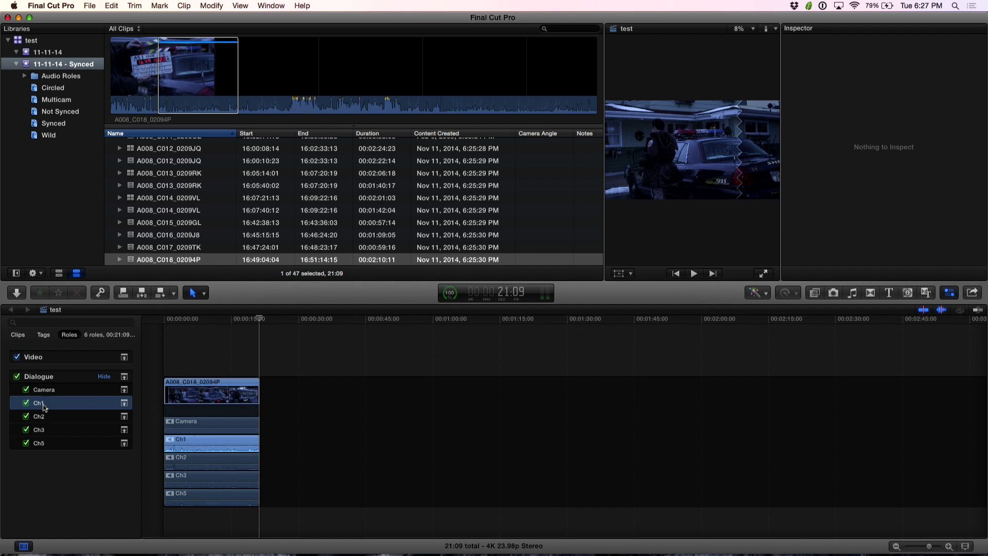
pyautogui.click(43, 418)
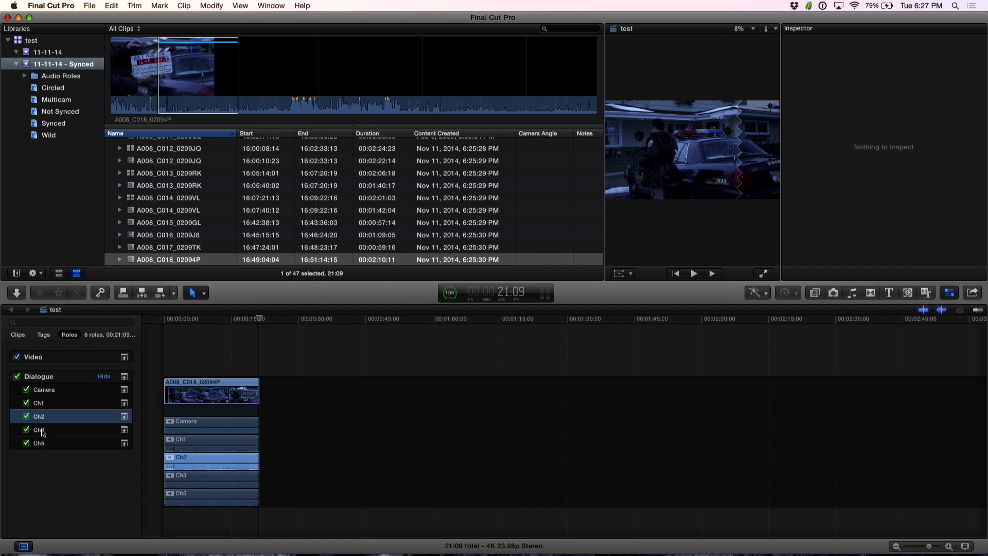
pyautogui.click(43, 432)
pyautogui.click(43, 446)
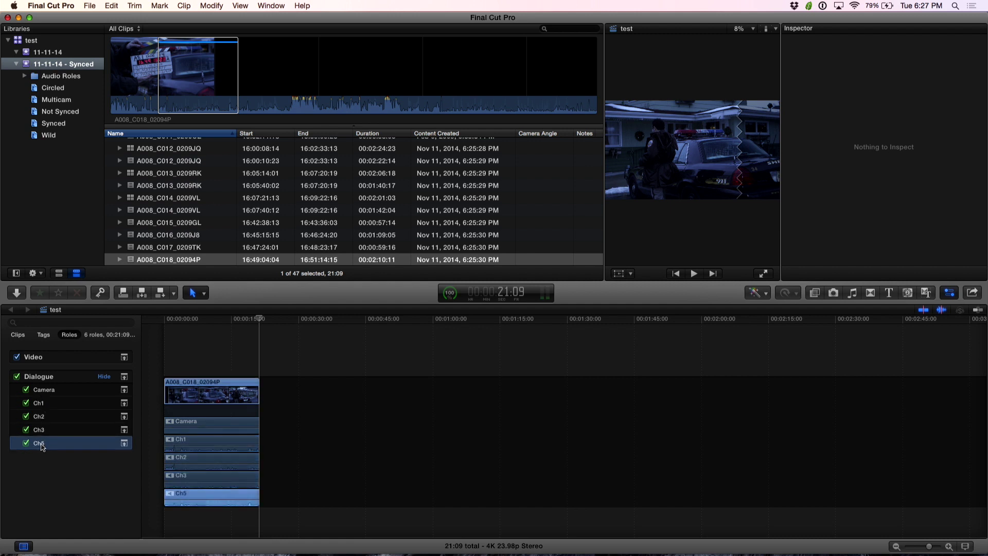